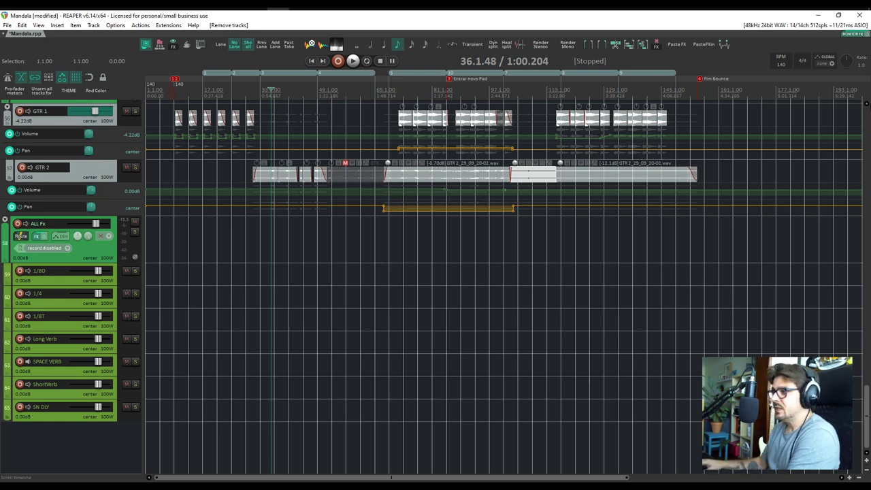
Step: Open the Performance Meter and place it beside the arrangement so each track's CPU use and PDC can be read
scroll(866, 389, up, 3)
drag(866, 391, 863, 283)
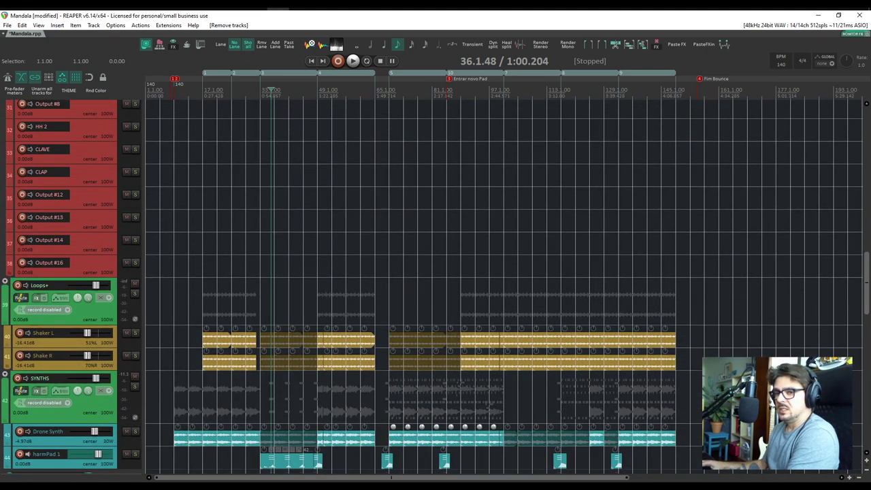
key(ctrl+alt+p)
drag(380, 12, 694, 120)
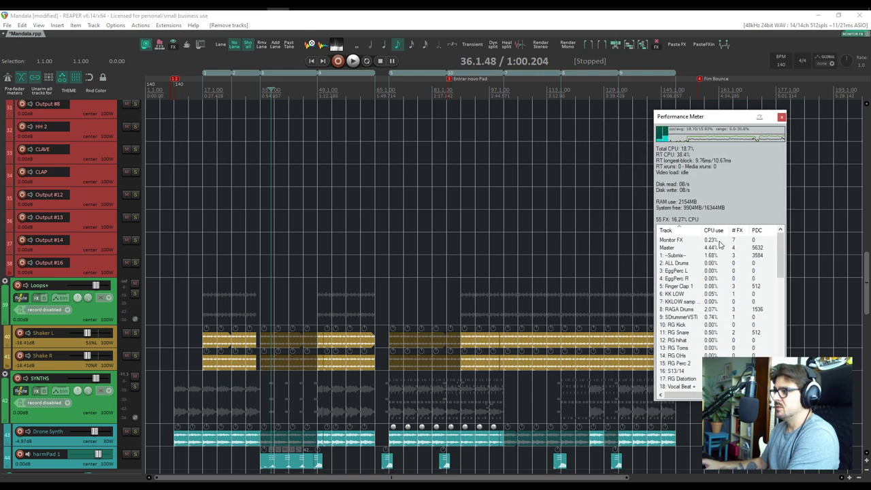
mouse_move(781, 256)
mouse_down()
mouse_move(781, 327)
mouse_move(781, 245)
mouse_up()
drag(731, 121, 756, 116)
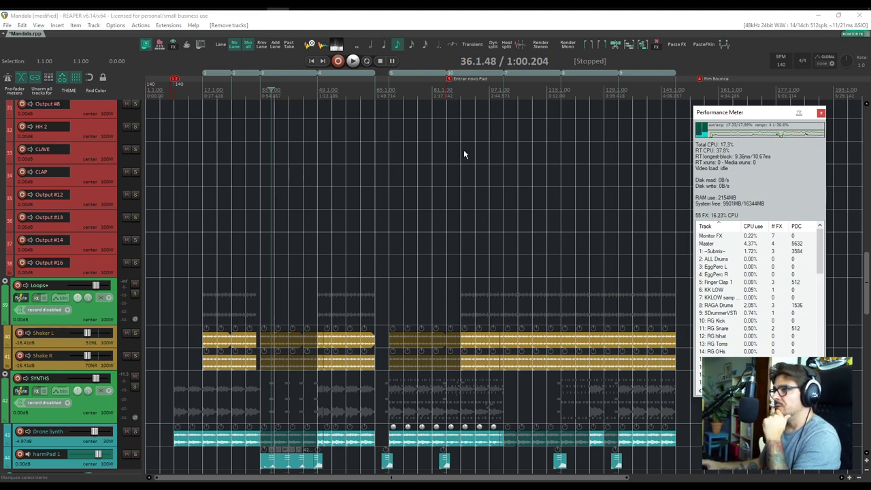
click(533, 20)
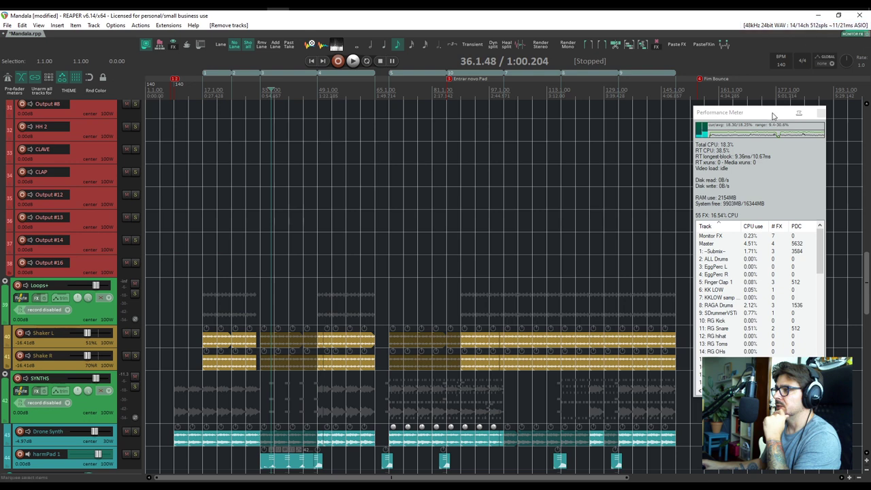
drag(771, 113, 761, 98)
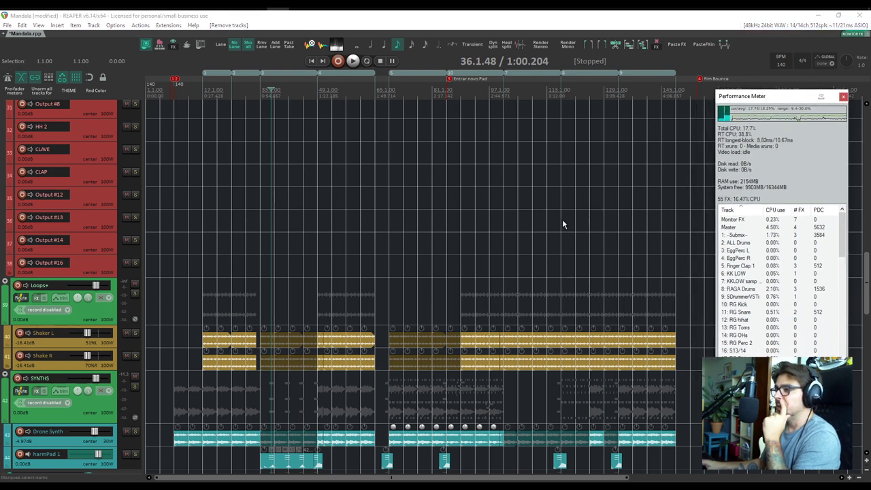
Step: Browse the ReaPack packages for "mpl latency" and select "Toggle bypass all project FX with latency (PDC) higher than X samples"
click(151, 33)
click(140, 25)
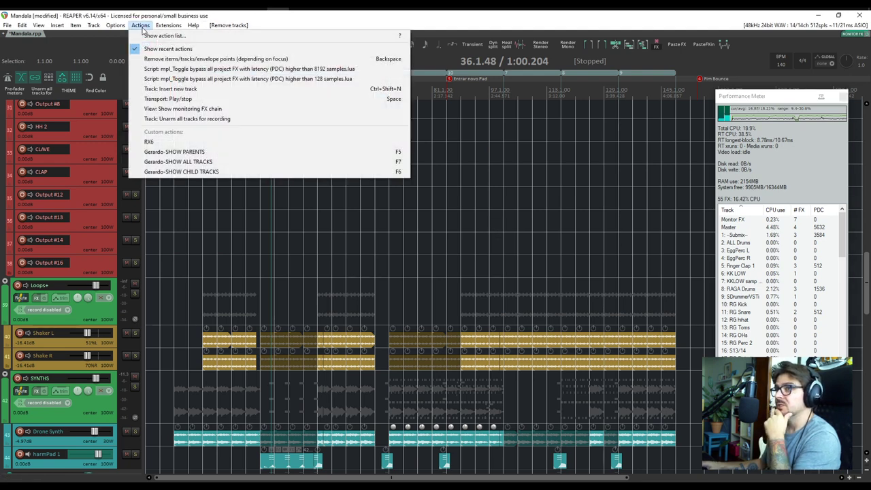
mouse_move(163, 27)
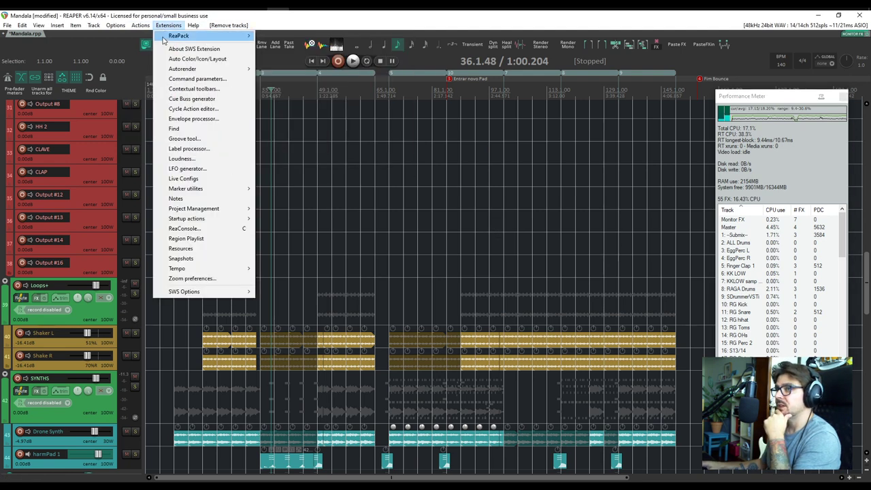
mouse_move(189, 40)
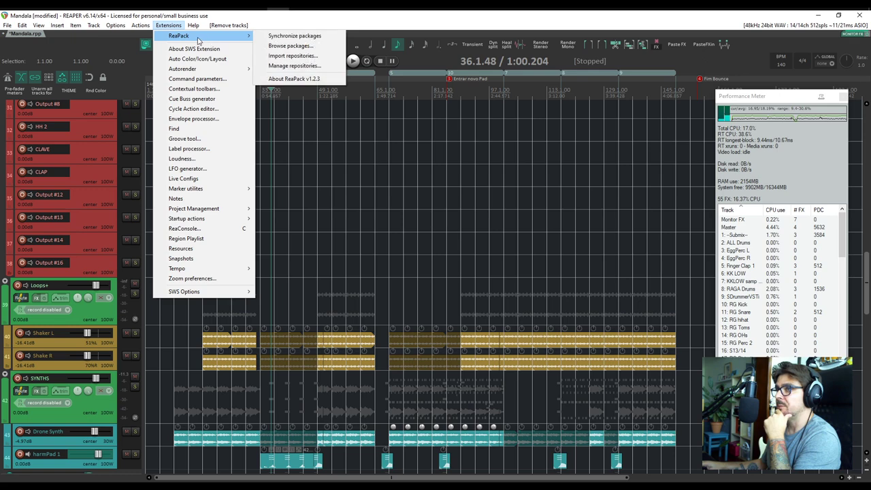
click(291, 46)
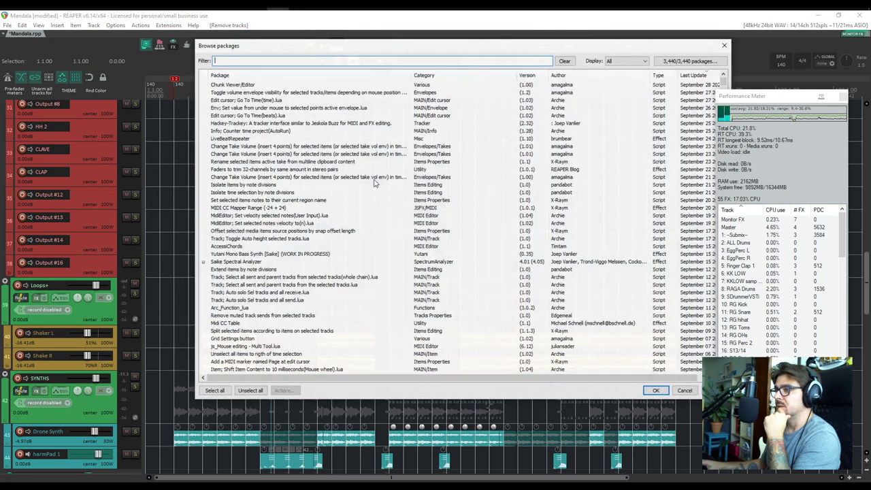
text(mpl)
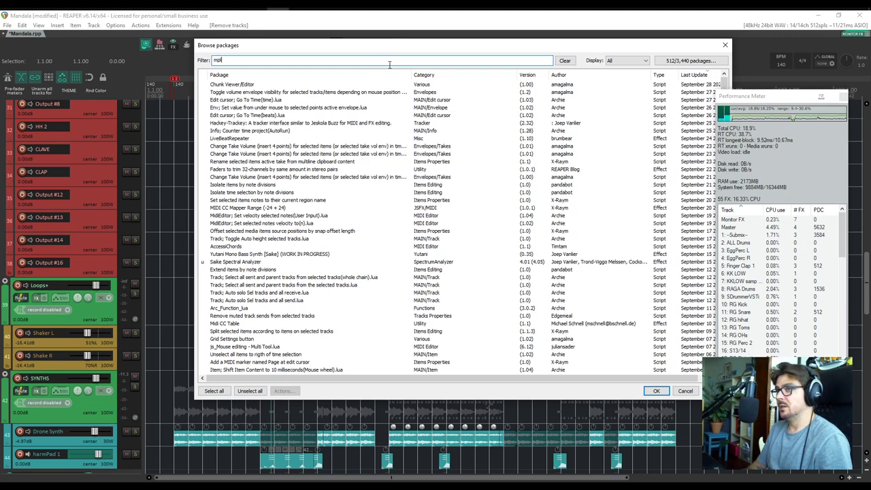
text( latency)
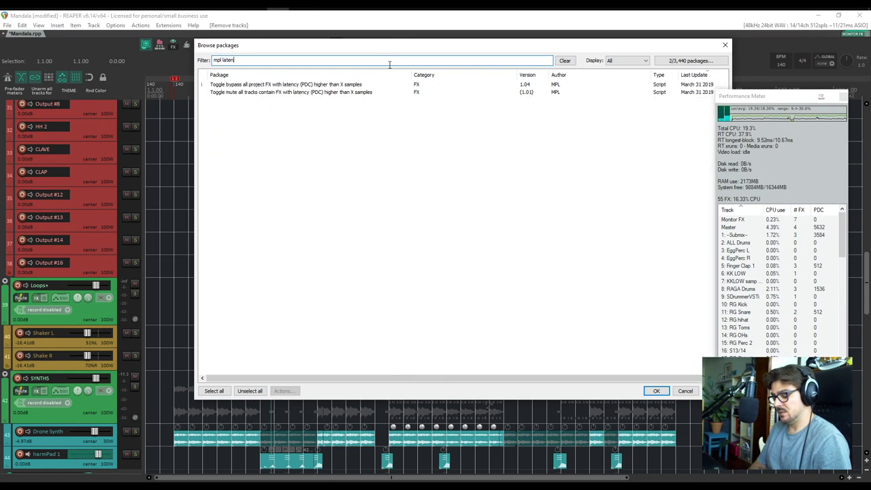
click(230, 86)
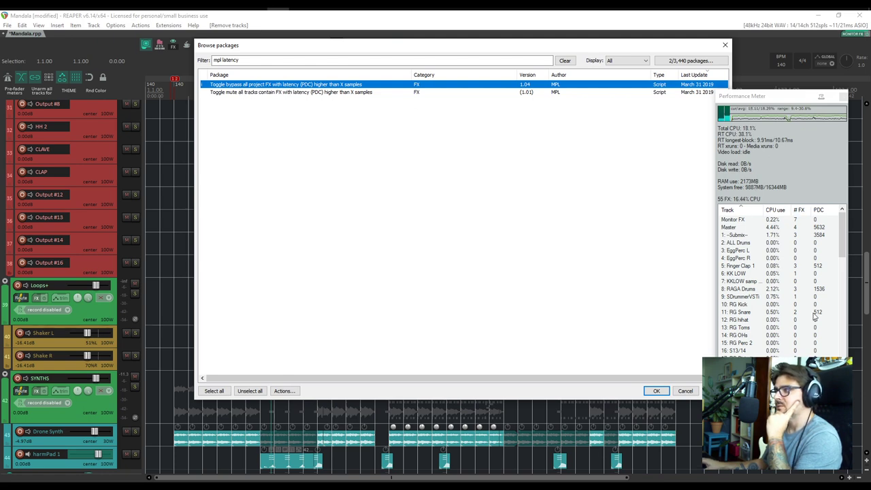
drag(626, 50, 538, 56)
click(638, 51)
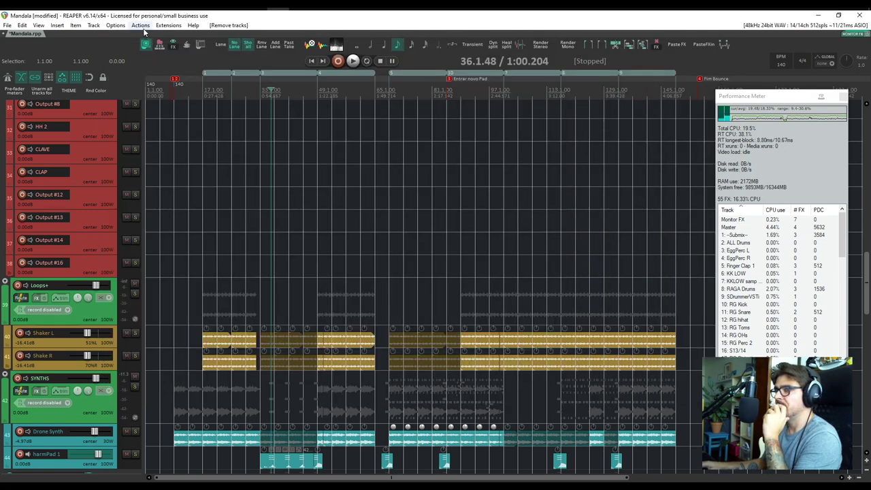
Step: Filter the ReaPack packages by "mpl latency" again and view the install options of the script that bypasses high-latency FX
click(168, 25)
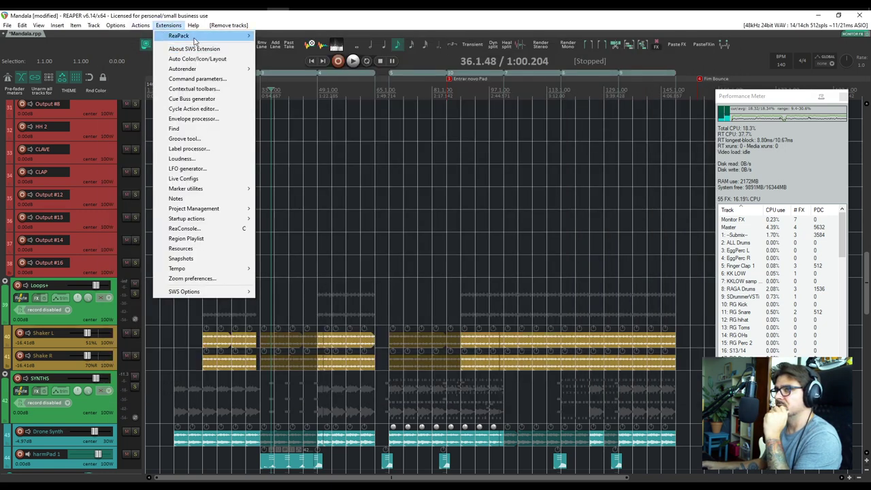
mouse_move(197, 38)
click(292, 46)
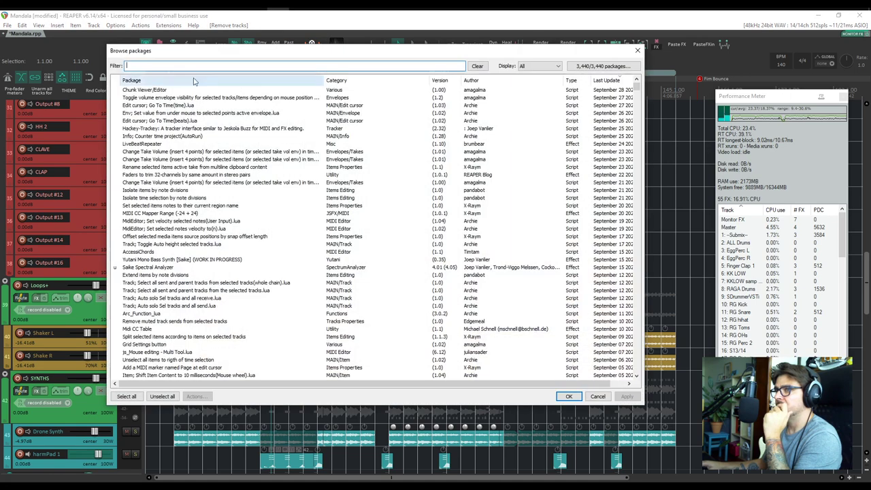
text(mpl)
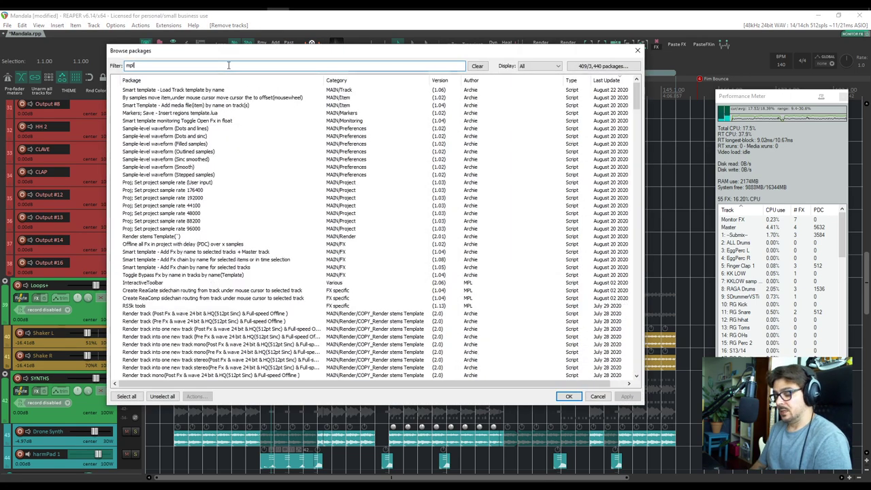
text( latency)
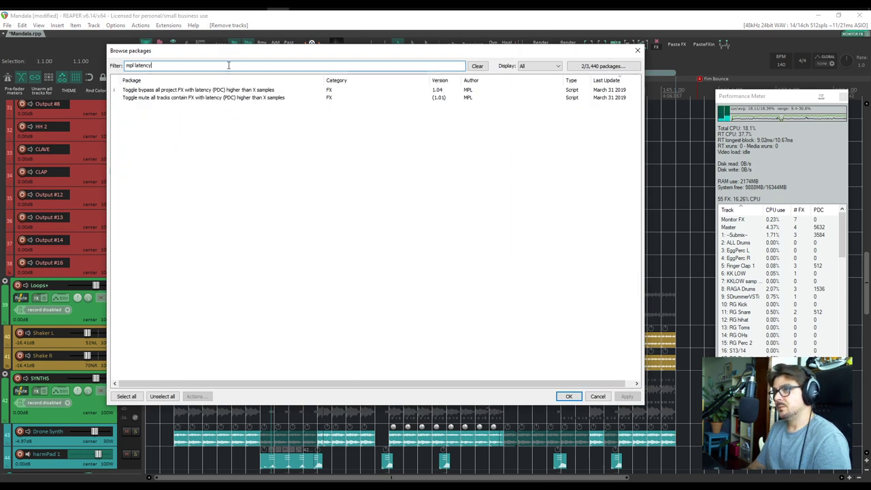
click(139, 90)
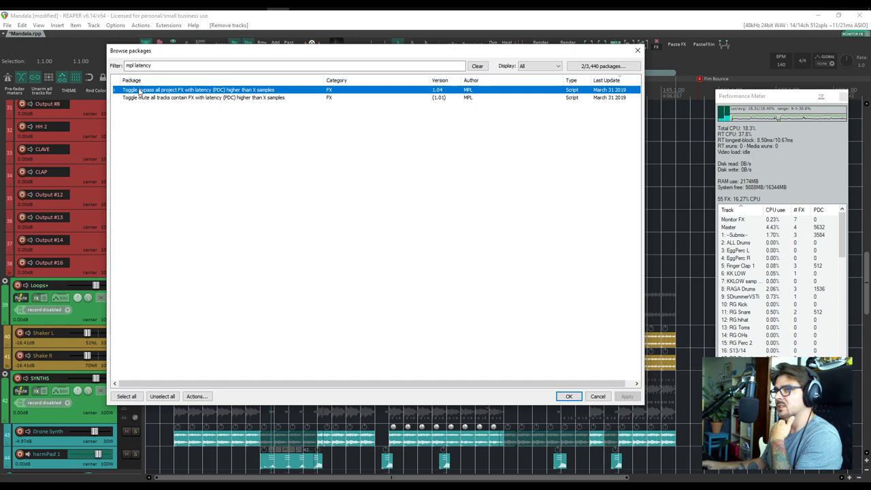
right_click(139, 89)
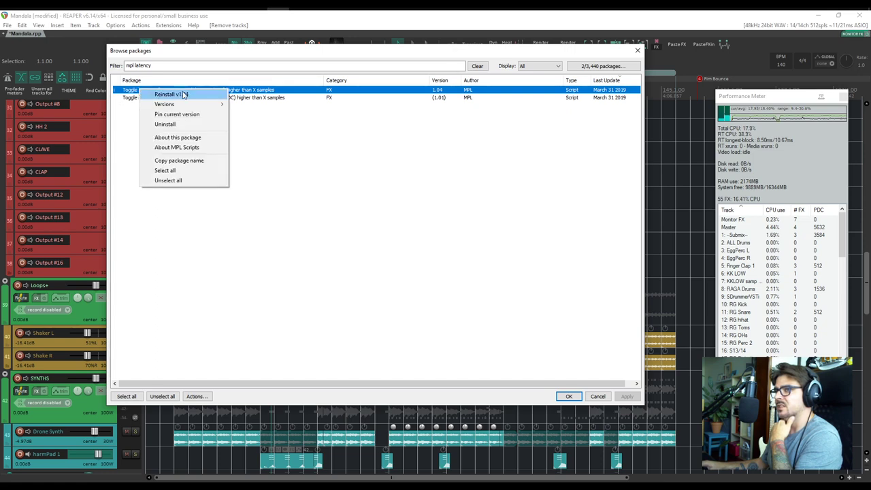
click(162, 125)
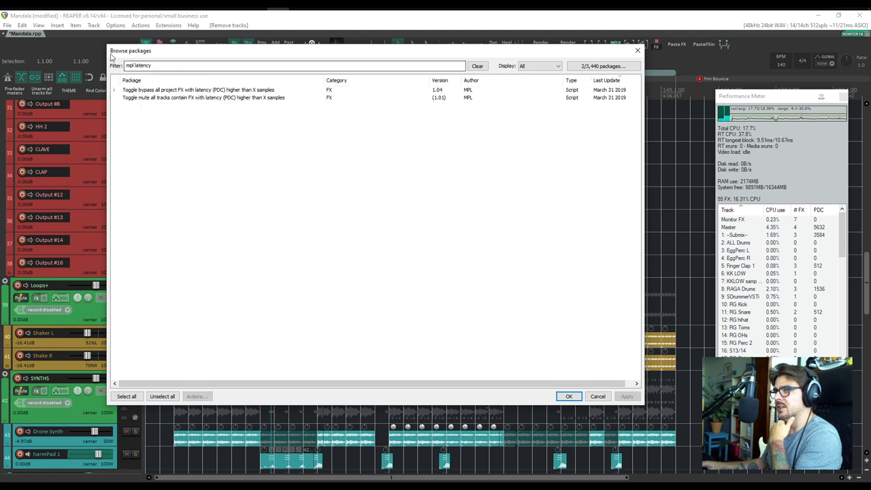
click(637, 50)
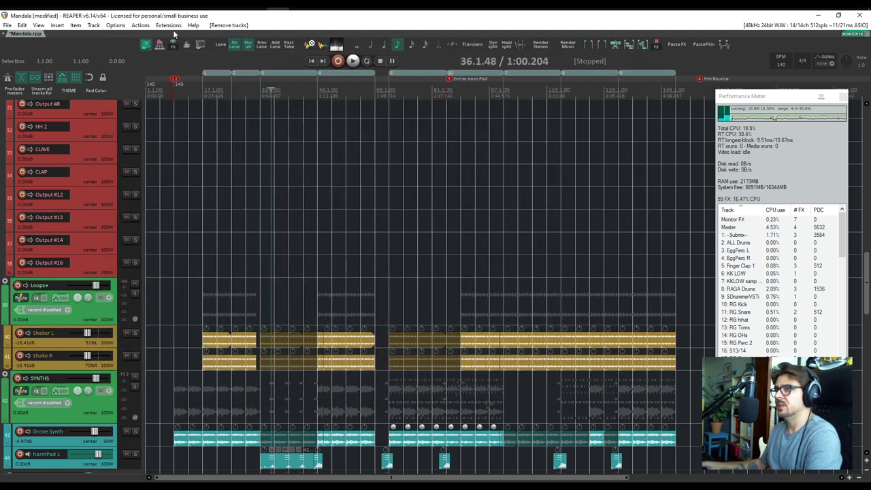
click(140, 25)
mouse_move(170, 27)
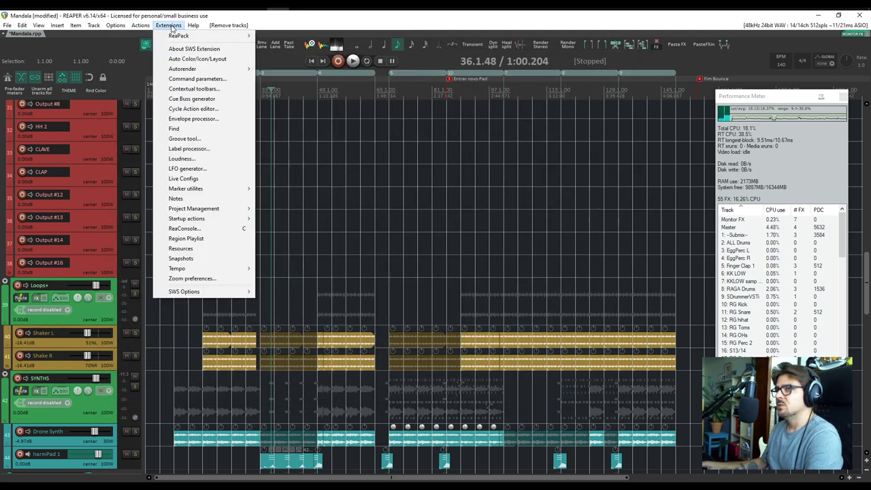
mouse_move(191, 38)
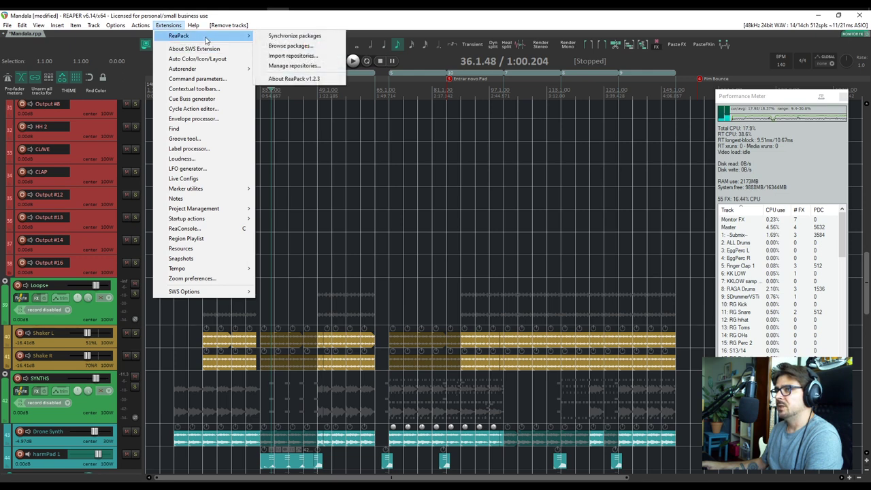
click(617, 147)
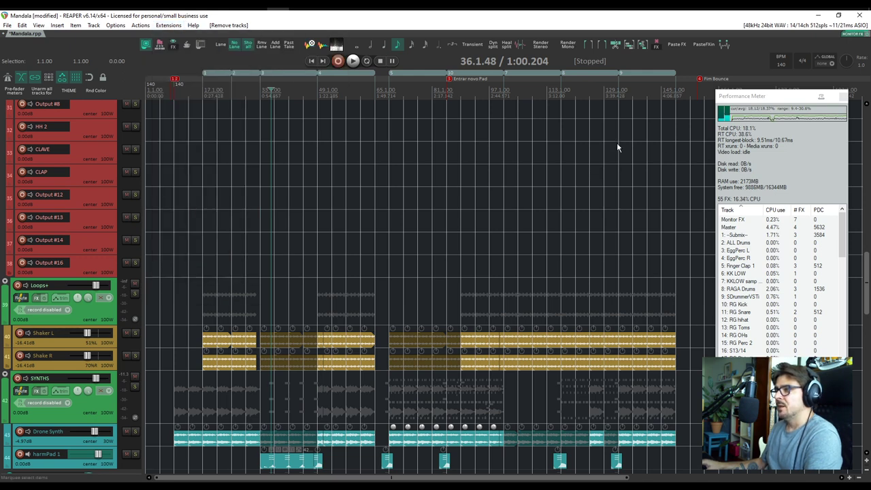
Step: Insert a new track below the SN DLY track and increase its height to show its controls
scroll(517, 267, down, 10)
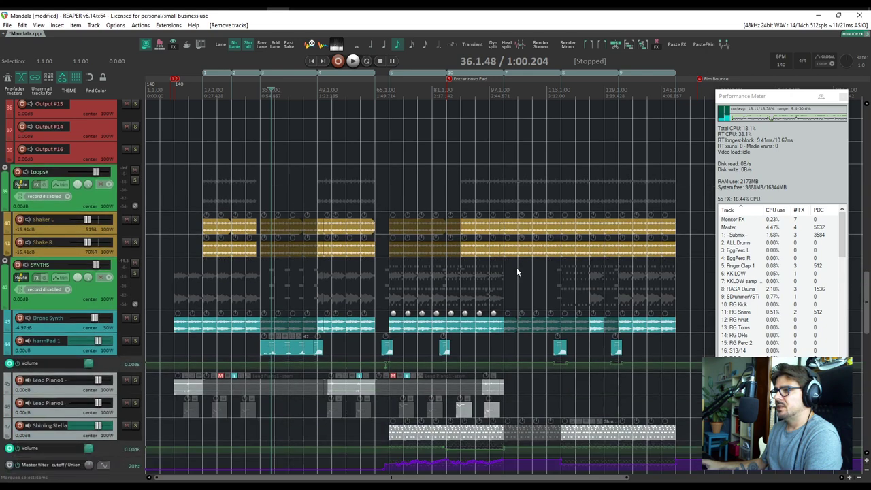
scroll(193, 323, down, 5)
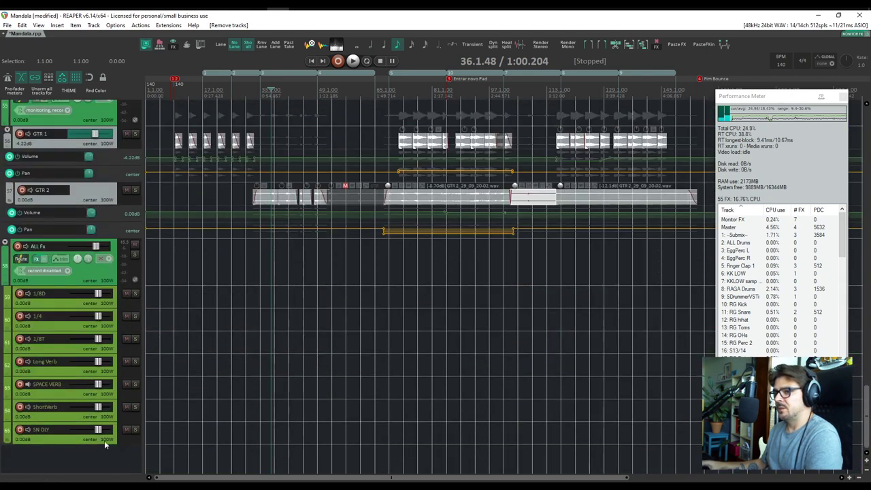
click(122, 438)
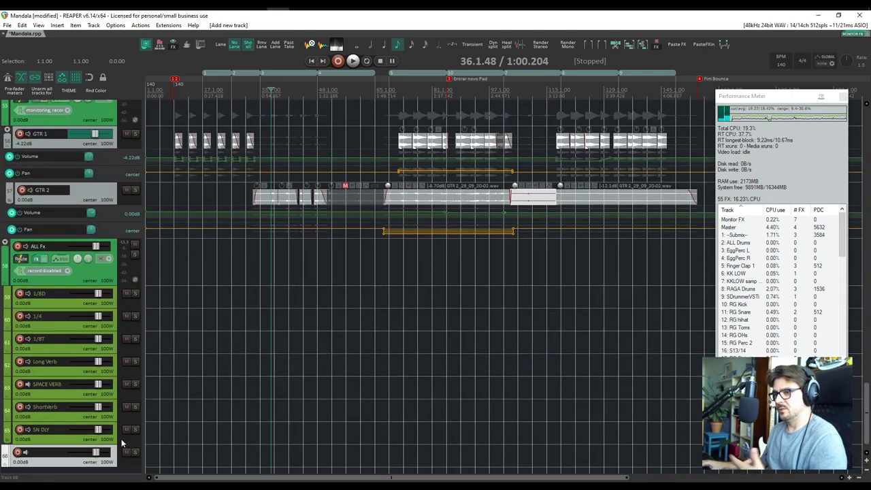
key(ctrl+t)
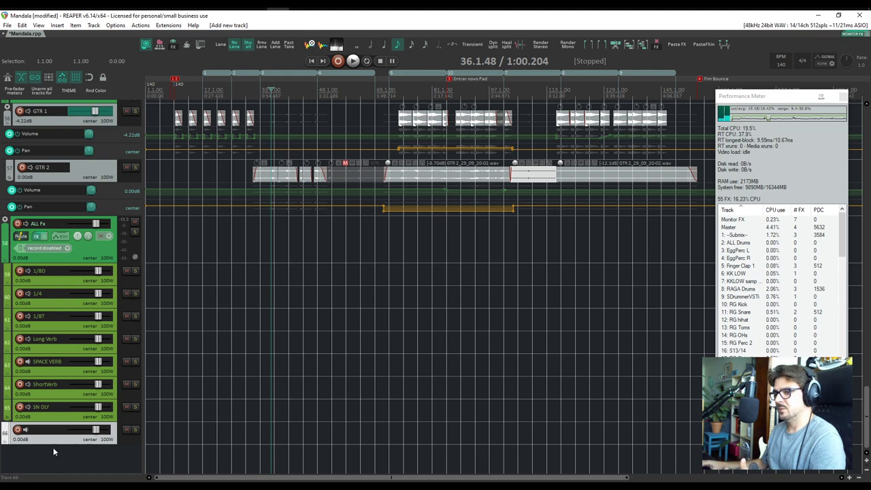
drag(42, 444, 41, 462)
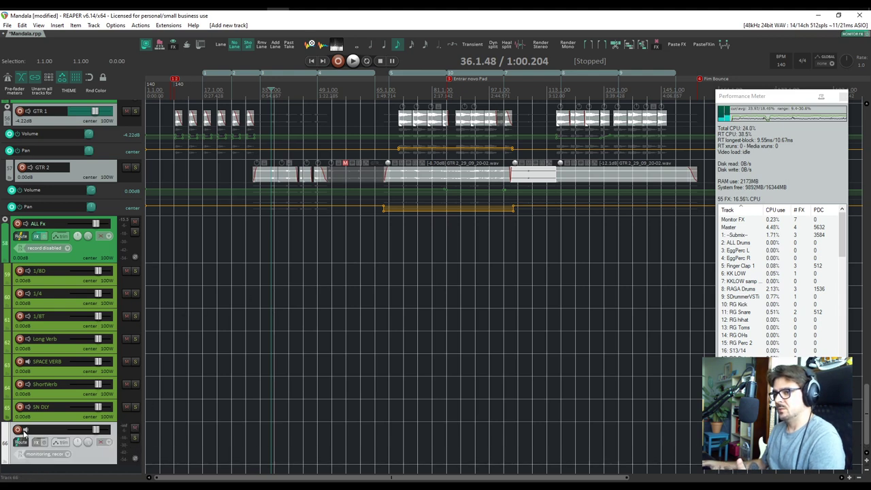
Step: Set the new track's record input to one of the mono hardware inputs
right_click(17, 430)
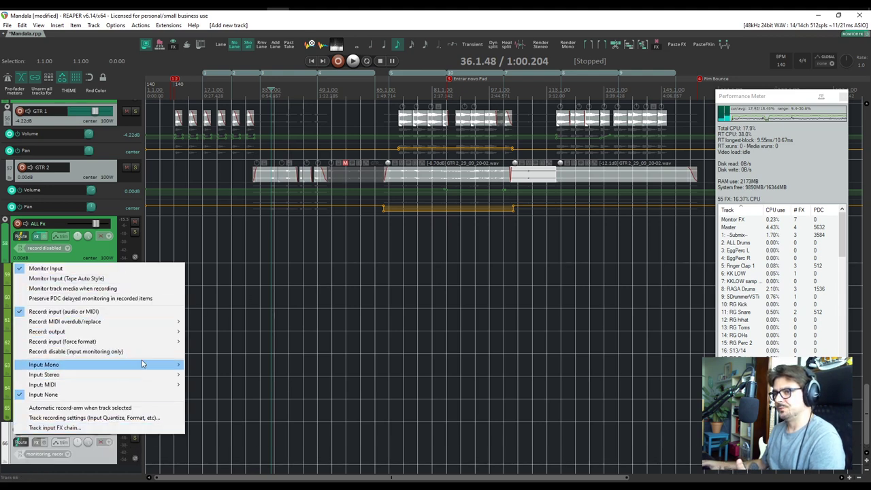
mouse_move(143, 364)
click(231, 111)
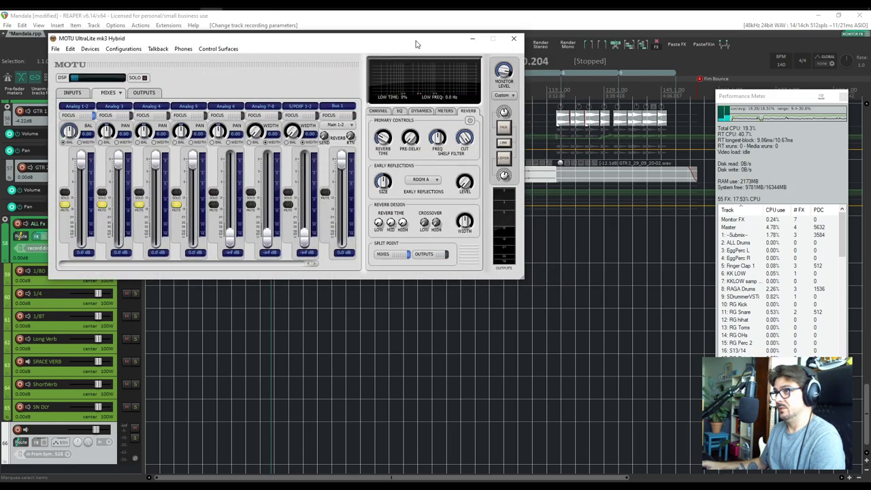
Step: Position the MOTU UltraLite mk3 Hybrid mixer over the arrangement and examine its mix channels alongside the new track
drag(414, 40, 568, 99)
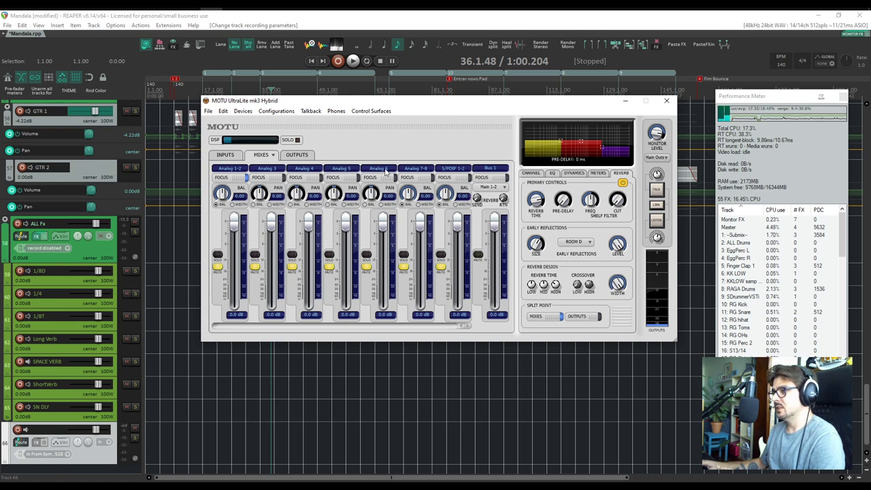
mouse_move(391, 104)
mouse_down()
mouse_move(428, 102)
mouse_move(381, 99)
mouse_up()
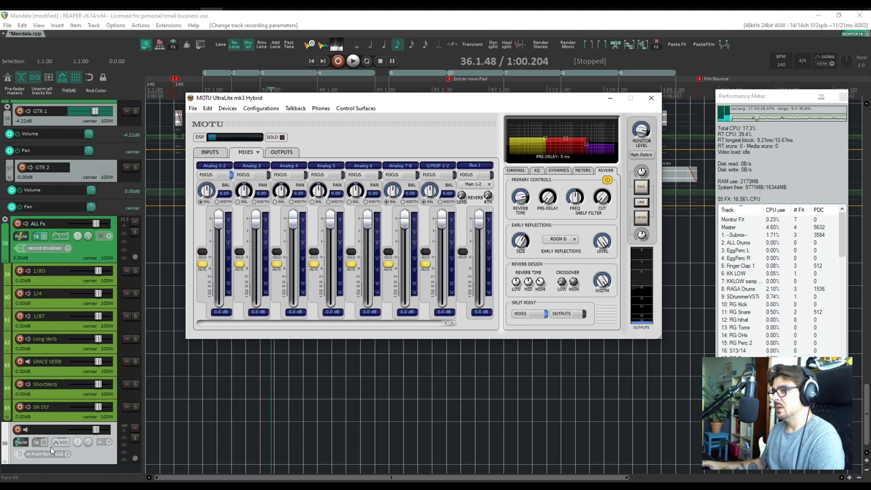
drag(390, 115, 413, 114)
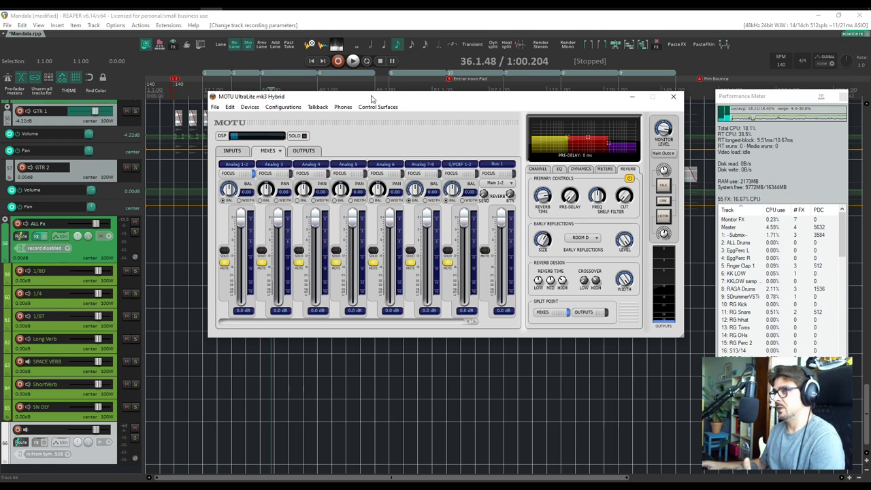
mouse_move(372, 99)
mouse_down()
mouse_move(382, 99)
mouse_move(366, 101)
mouse_up()
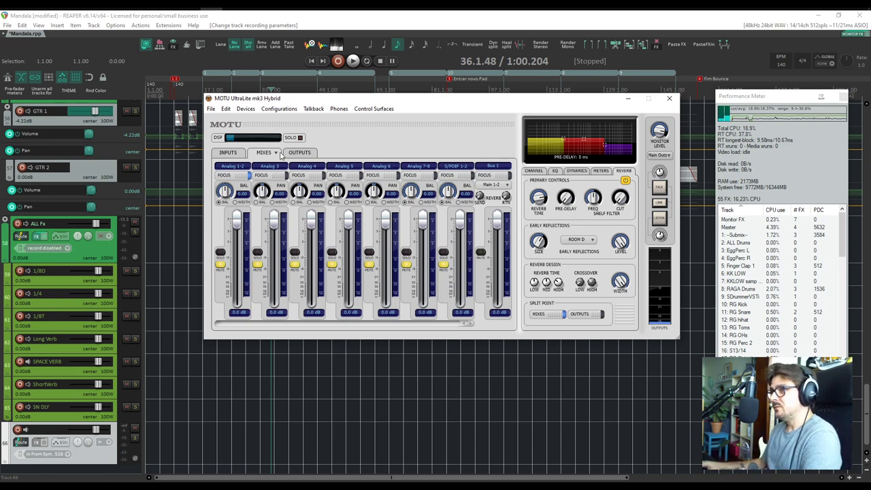
Step: Hide the MOTU mixer, briefly arm the new track below SN DLY to test its input, and disarm it
click(144, 43)
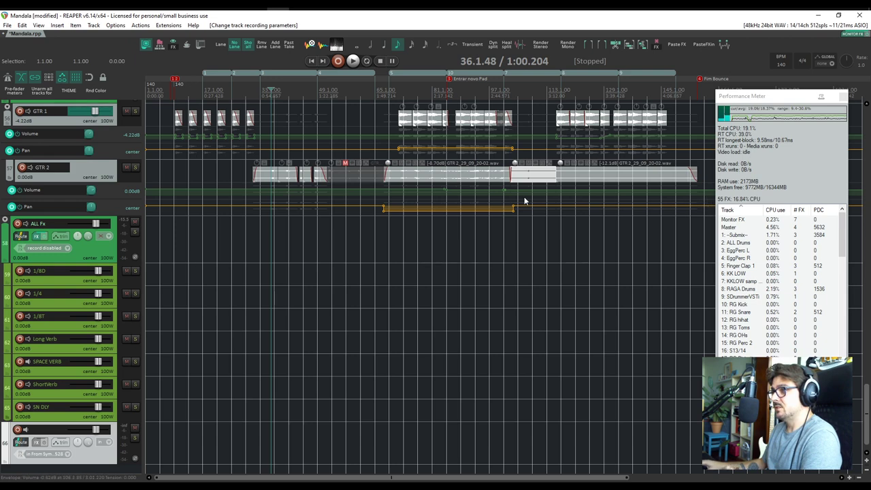
click(18, 431)
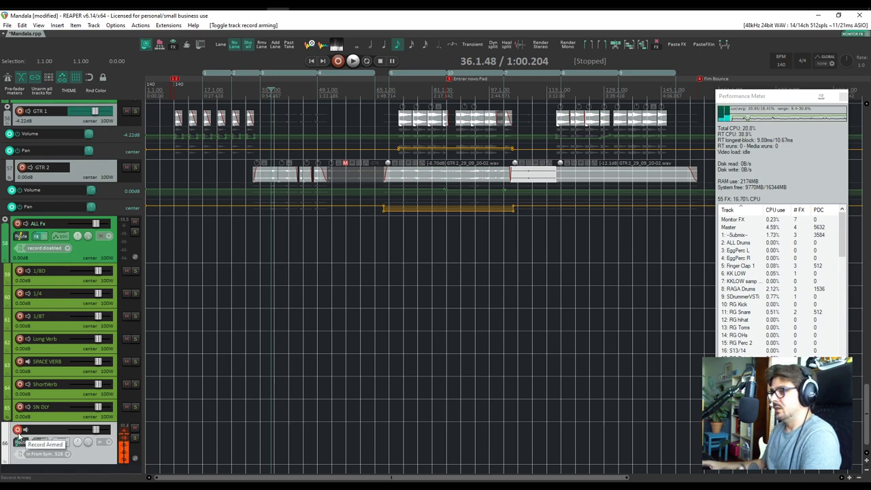
click(18, 430)
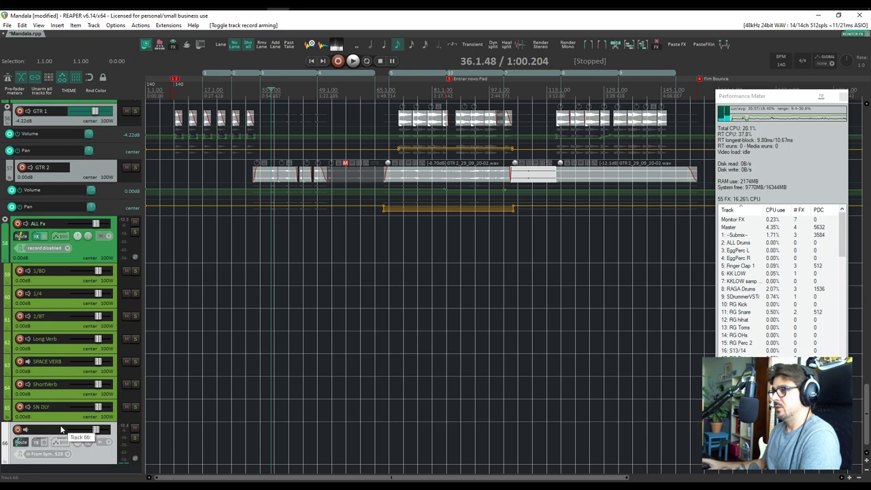
Step: Filter the action list by "mpl laten" and move the Actions window clear of the Performance Meter
click(139, 25)
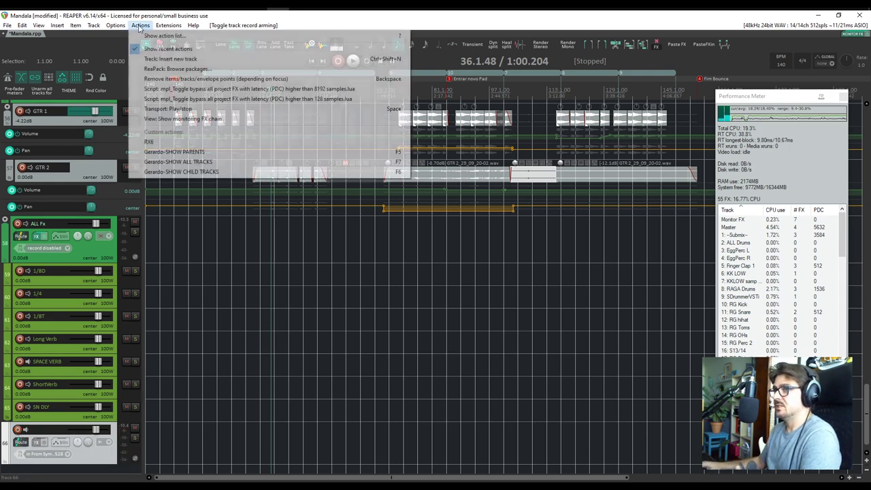
click(160, 35)
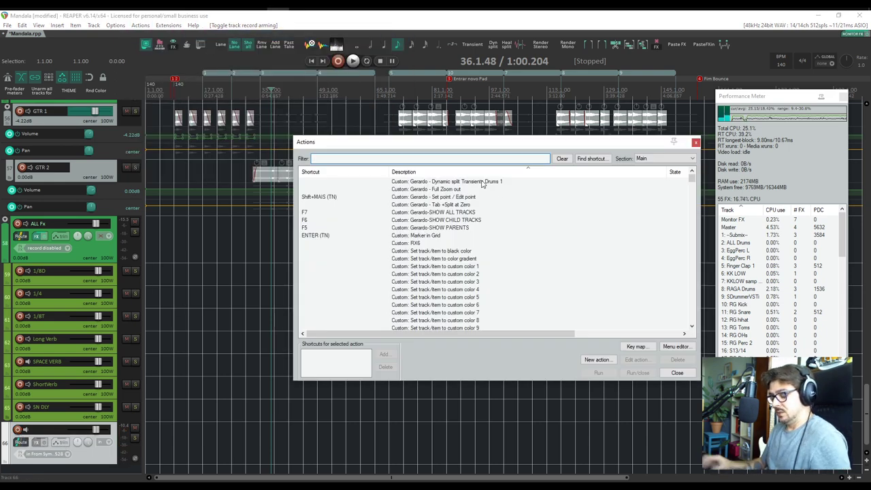
text(mpl laten)
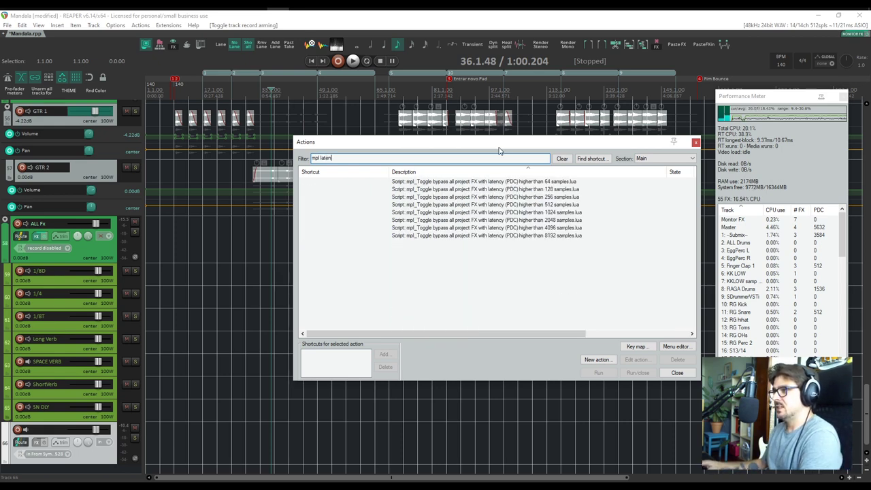
drag(501, 144, 463, 140)
click(168, 26)
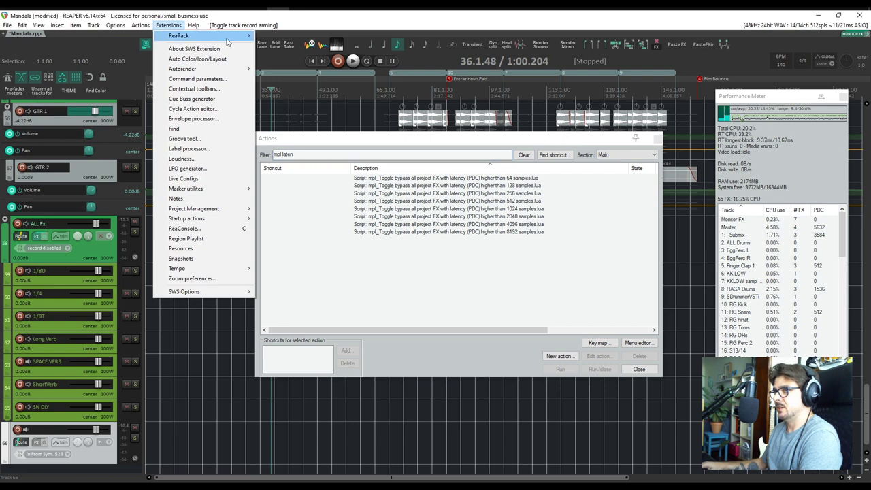
mouse_move(140, 25)
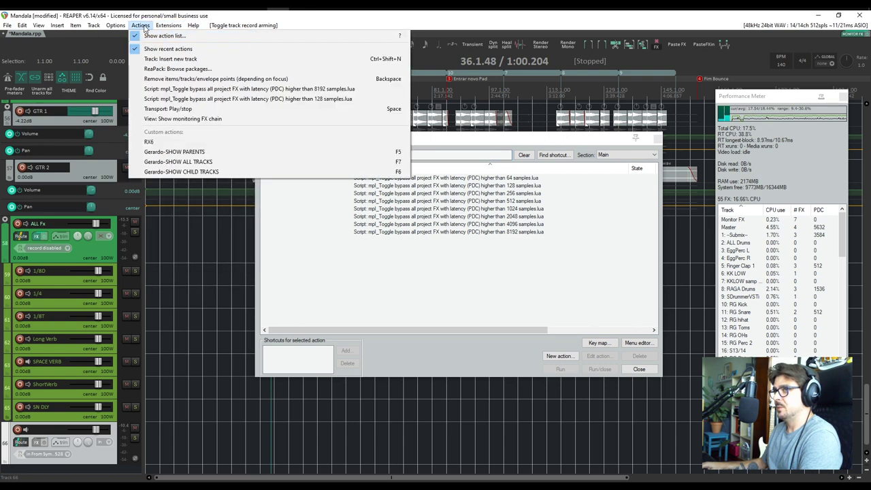
click(165, 36)
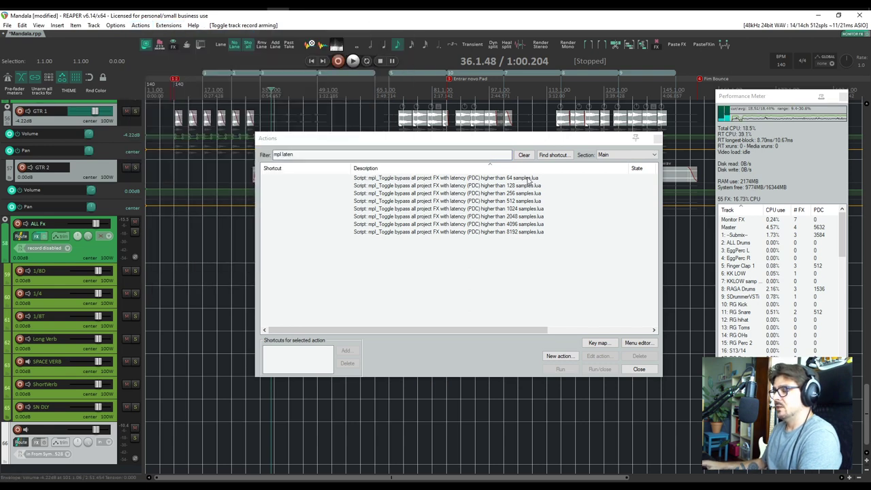
drag(408, 139, 377, 139)
Step: Reposition the Performance Meter beside the Actions window and make it taller to show more tracks
click(769, 100)
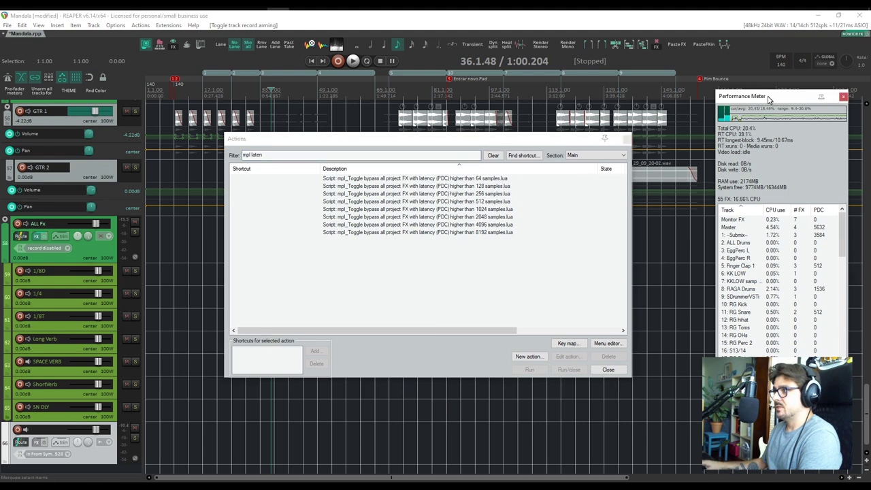
drag(769, 99, 703, 50)
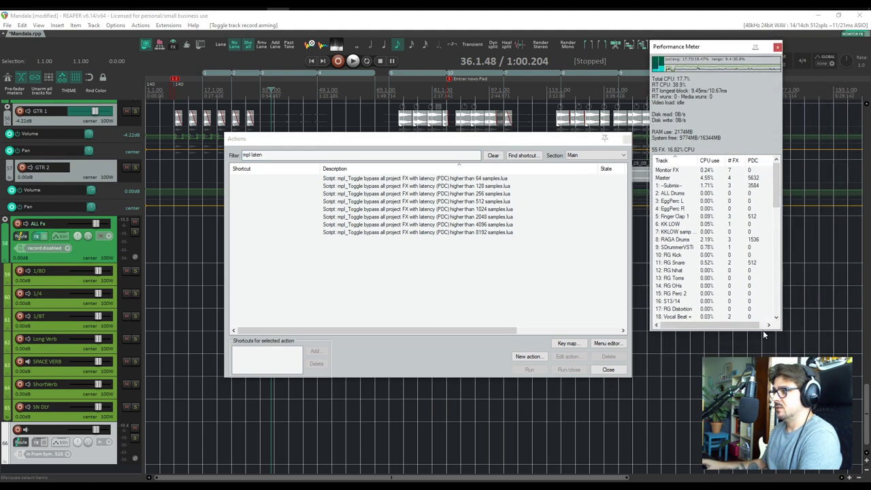
drag(763, 334, 764, 465)
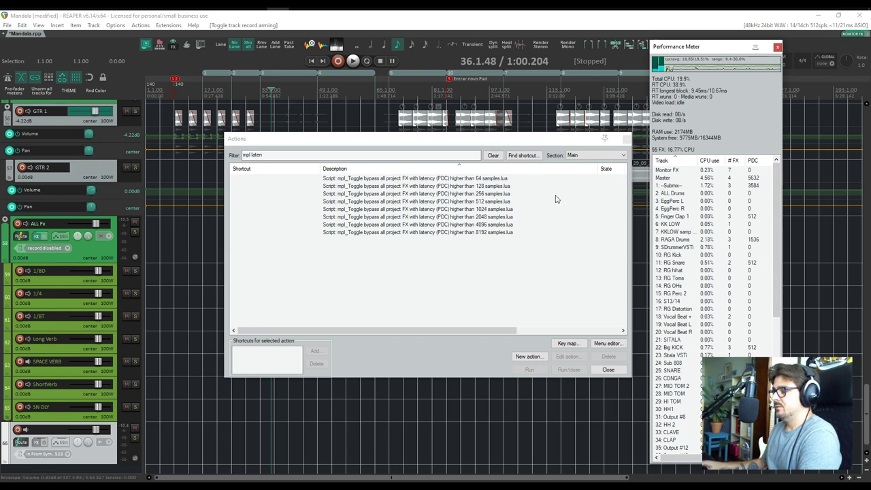
Step: Run the MPL script that bypasses all project FX with PDC higher than 128 samples and examine each track's PDC
double_click(494, 186)
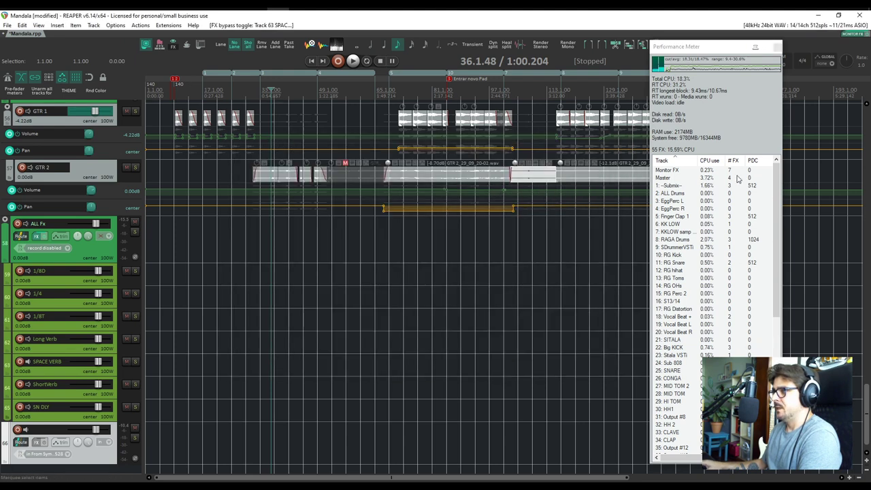
scroll(780, 276, down, 8)
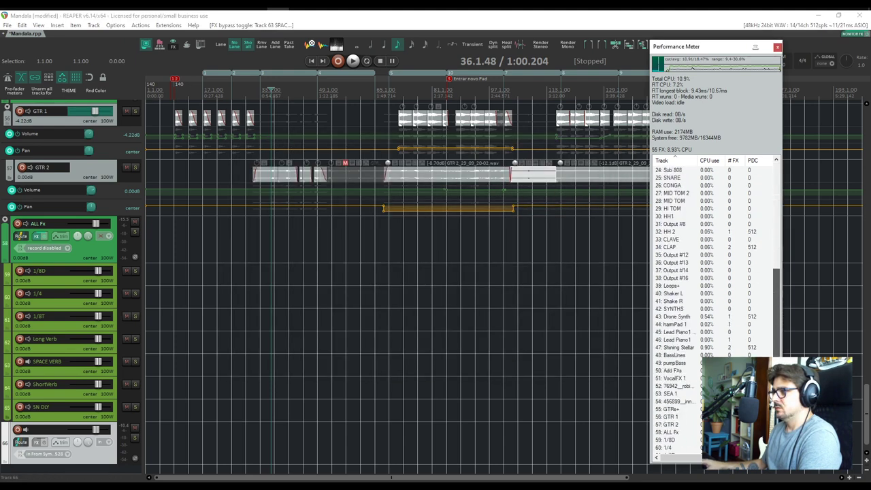
scroll(771, 255, up, 8)
click(673, 241)
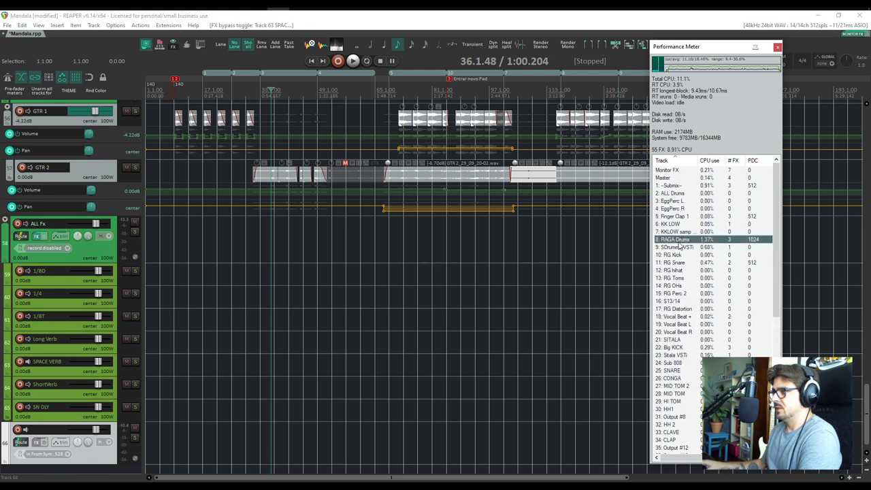
mouse_move(749, 220)
mouse_down()
mouse_move(752, 258)
mouse_move(752, 188)
mouse_move(751, 216)
mouse_up()
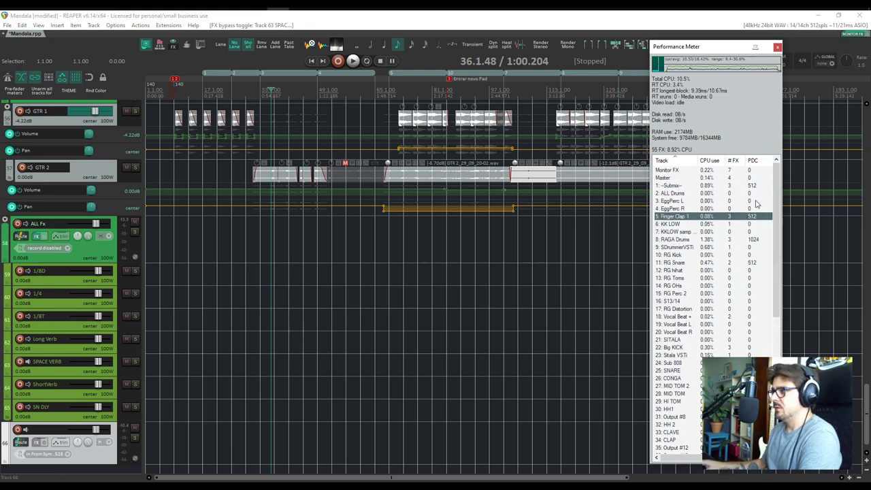
Step: Check which plug-ins are active in the monitoring FX chain and arm the new track below SN DLY
click(853, 33)
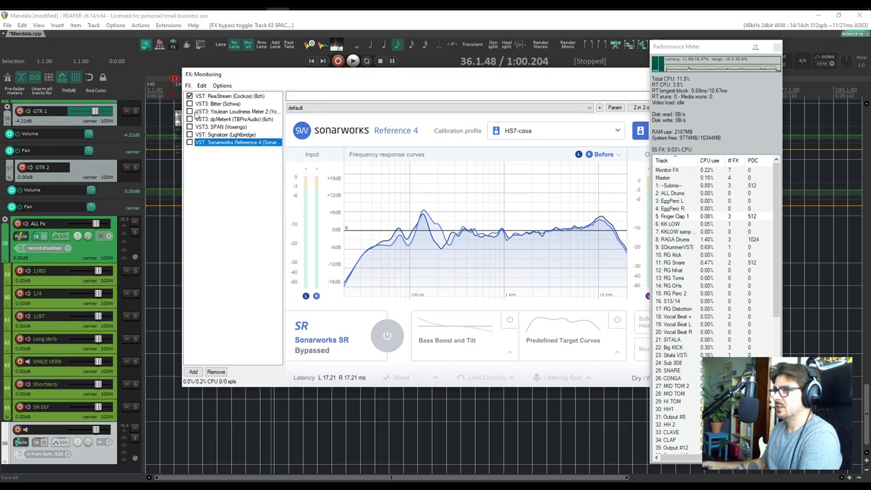
click(564, 75)
scroll(68, 422, down, 1)
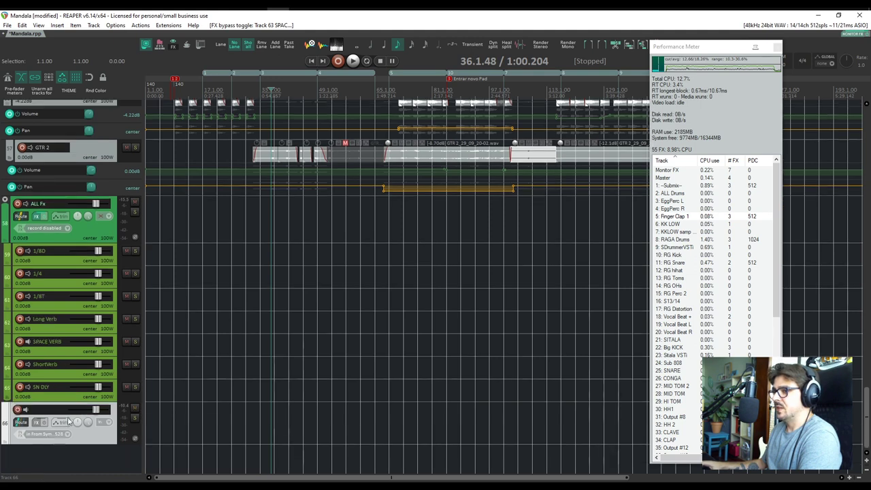
click(17, 409)
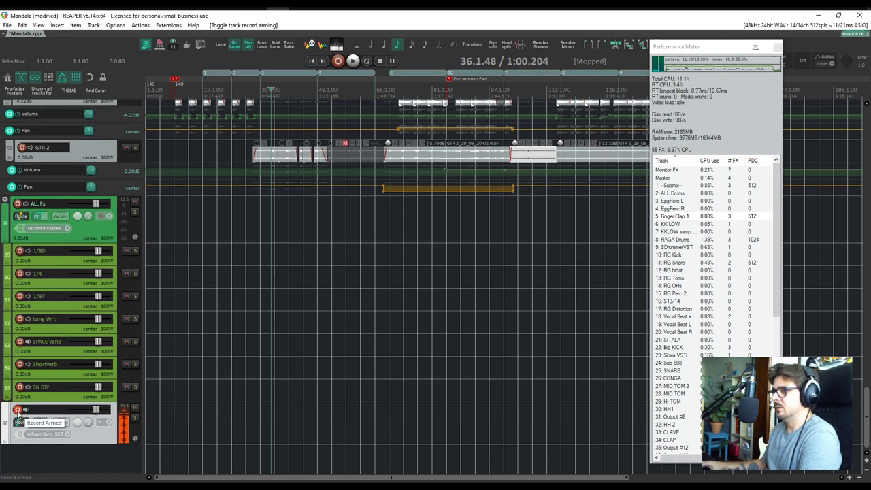
Step: Filter the action list by "mpl lat", run the toggle script for PDC higher than 8192 samples, and disarm the new track
click(140, 27)
click(151, 35)
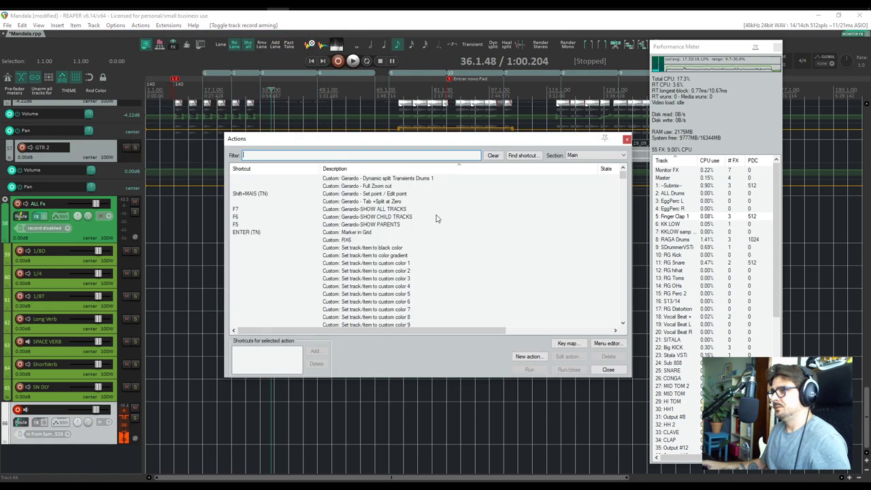
text(mpl lat)
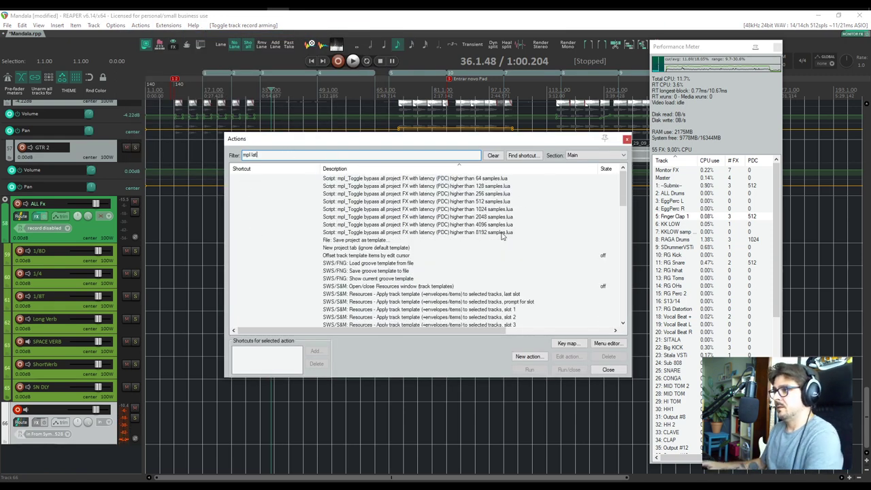
click(477, 232)
key(Return)
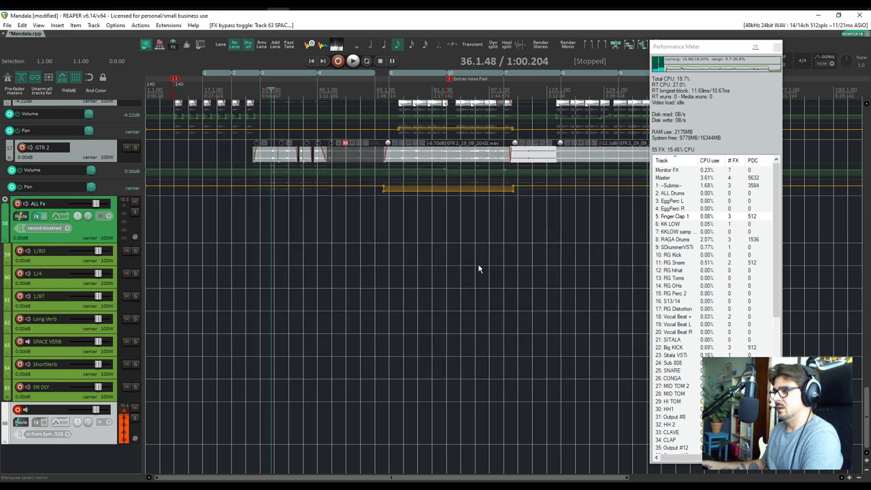
click(17, 409)
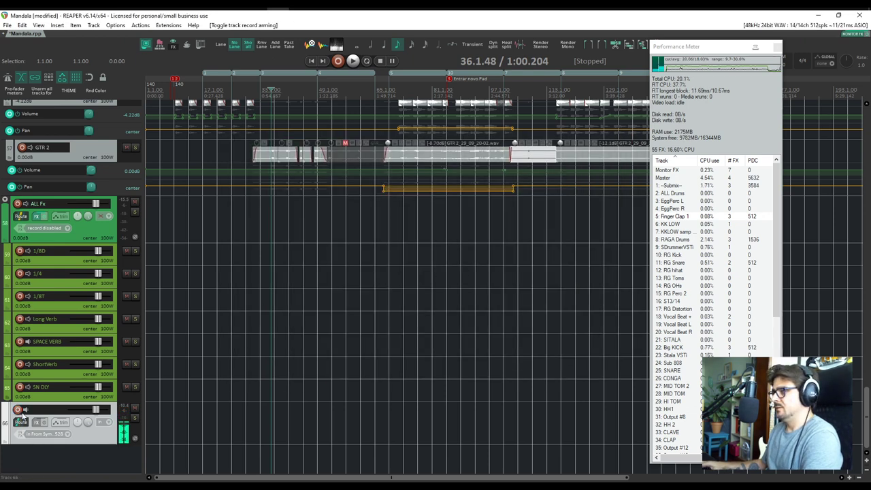